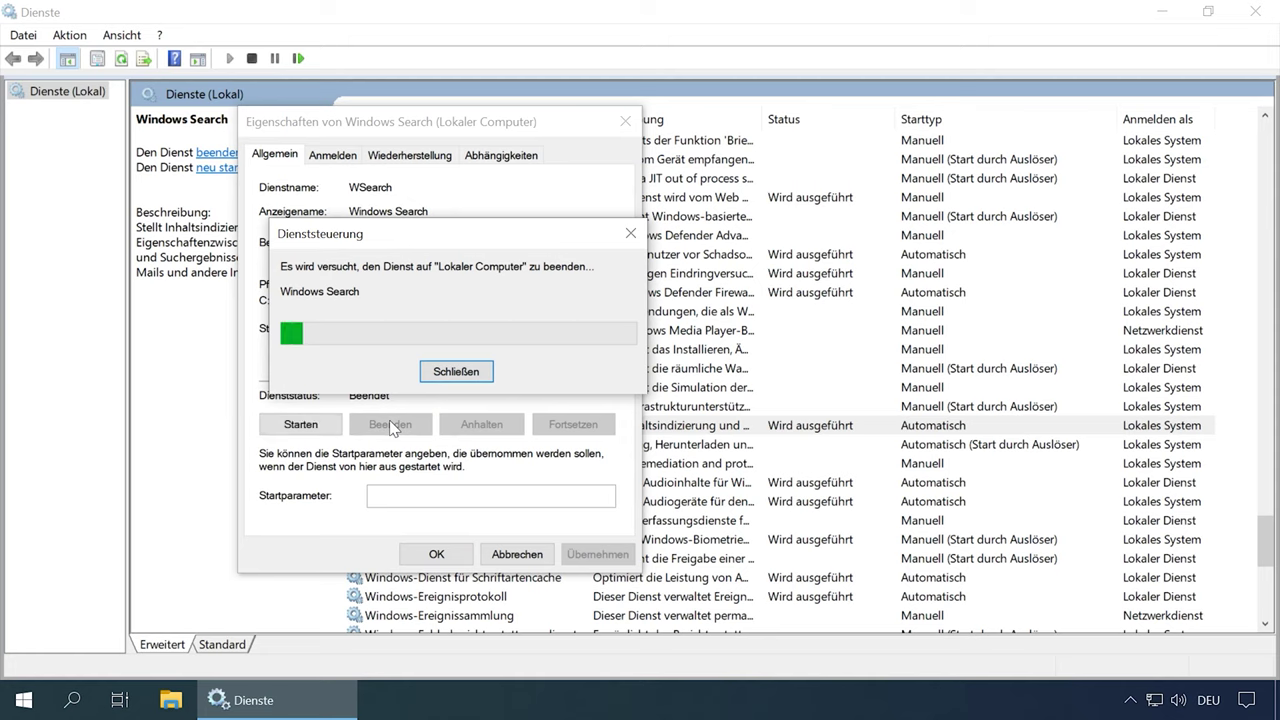
- Set the Windows Search service's startup type to Deaktiviert, apply it and close the properties
{"action": "left_click", "coordinate": [398, 336]}
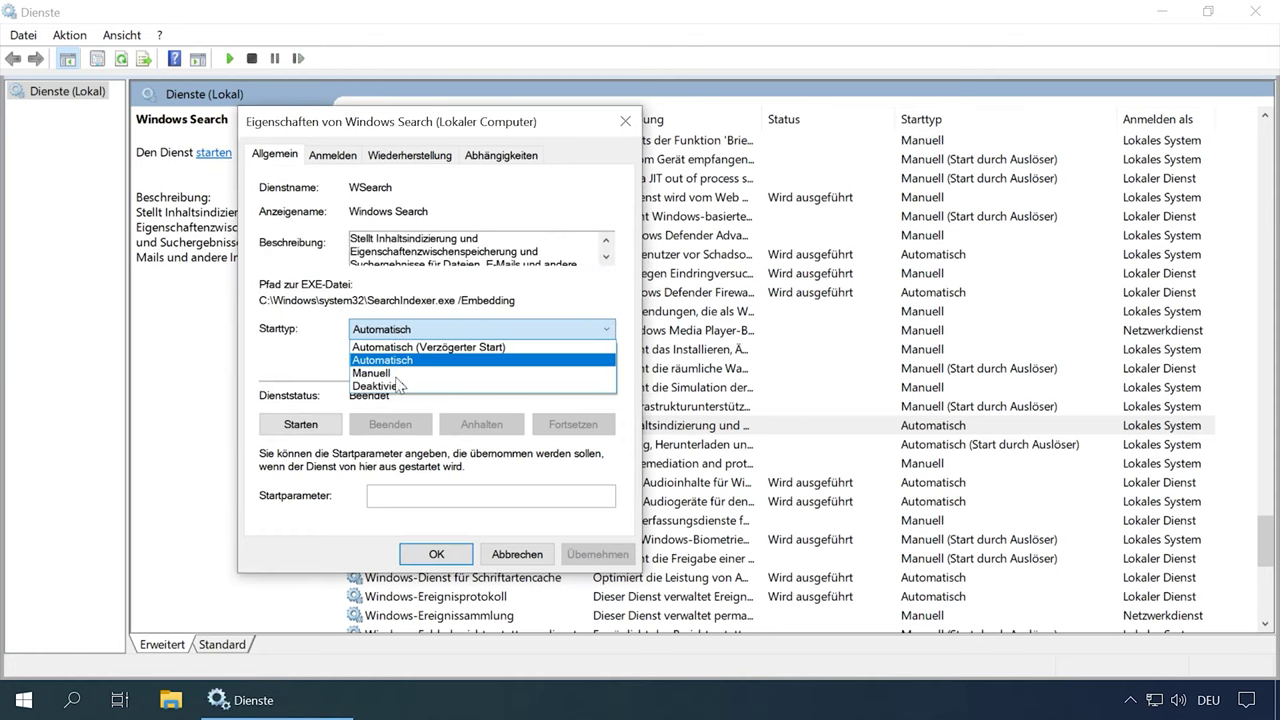
{"action": "left_click", "coordinate": [400, 396]}
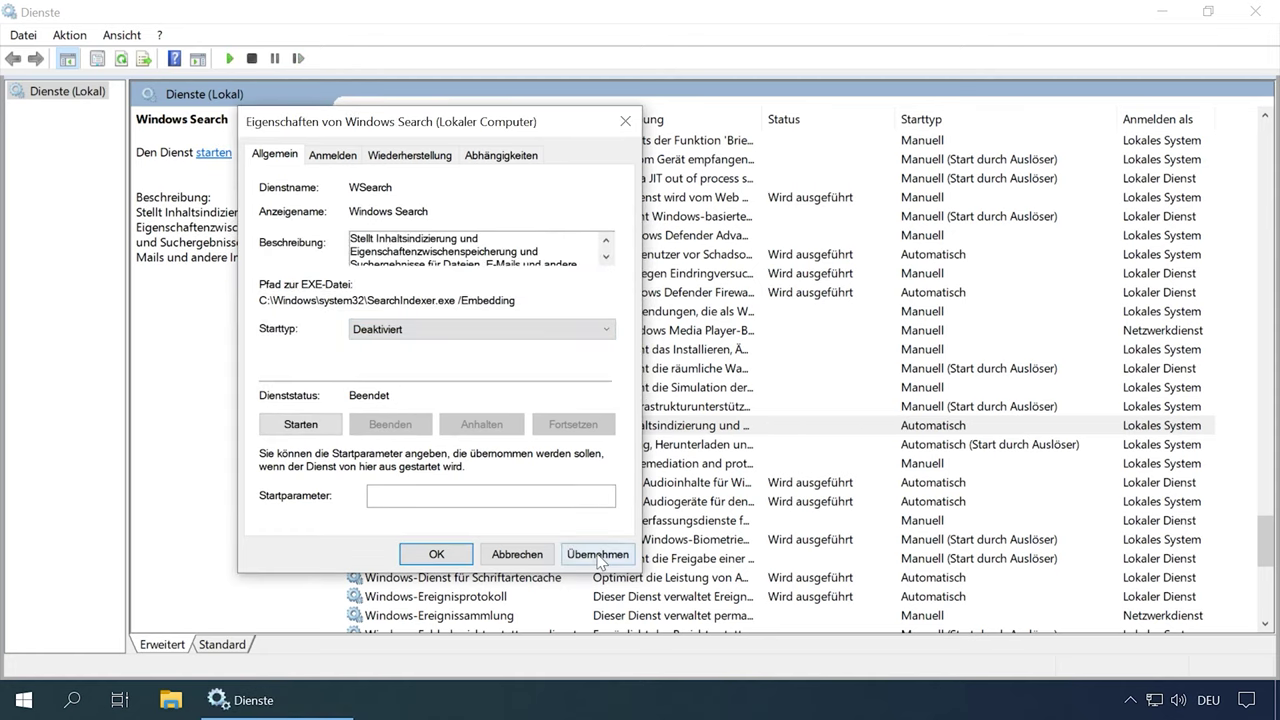
{"action": "left_click", "coordinate": [596, 553]}
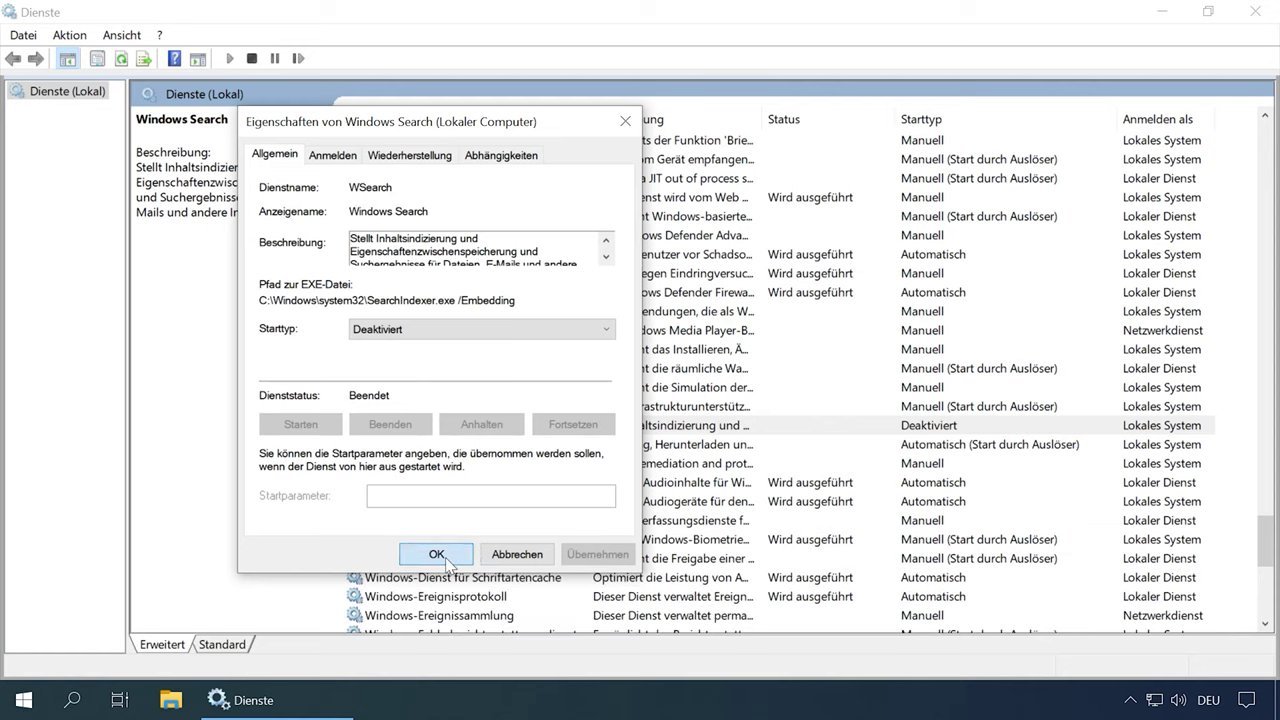
{"action": "left_click", "coordinate": [443, 556]}
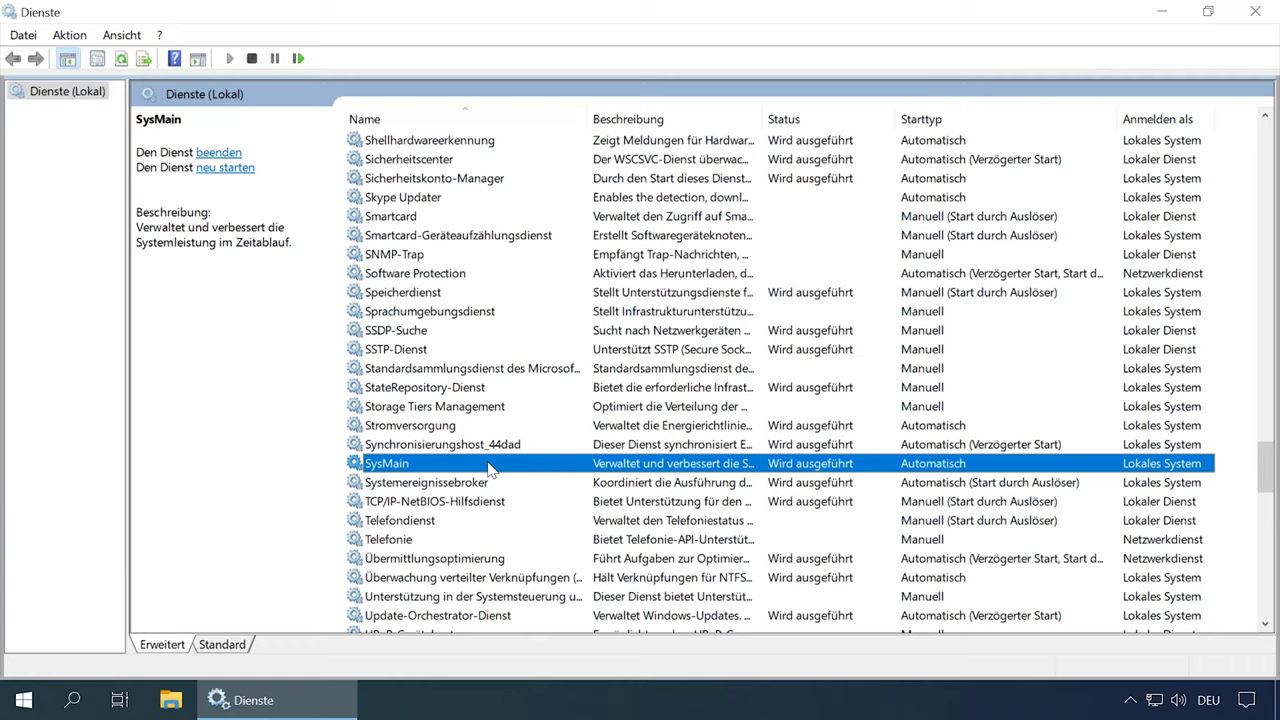
- Stop the SysMain service and set its startup type to Deaktiviert, then apply and close its properties
{"action": "double_click", "coordinate": [490, 463]}
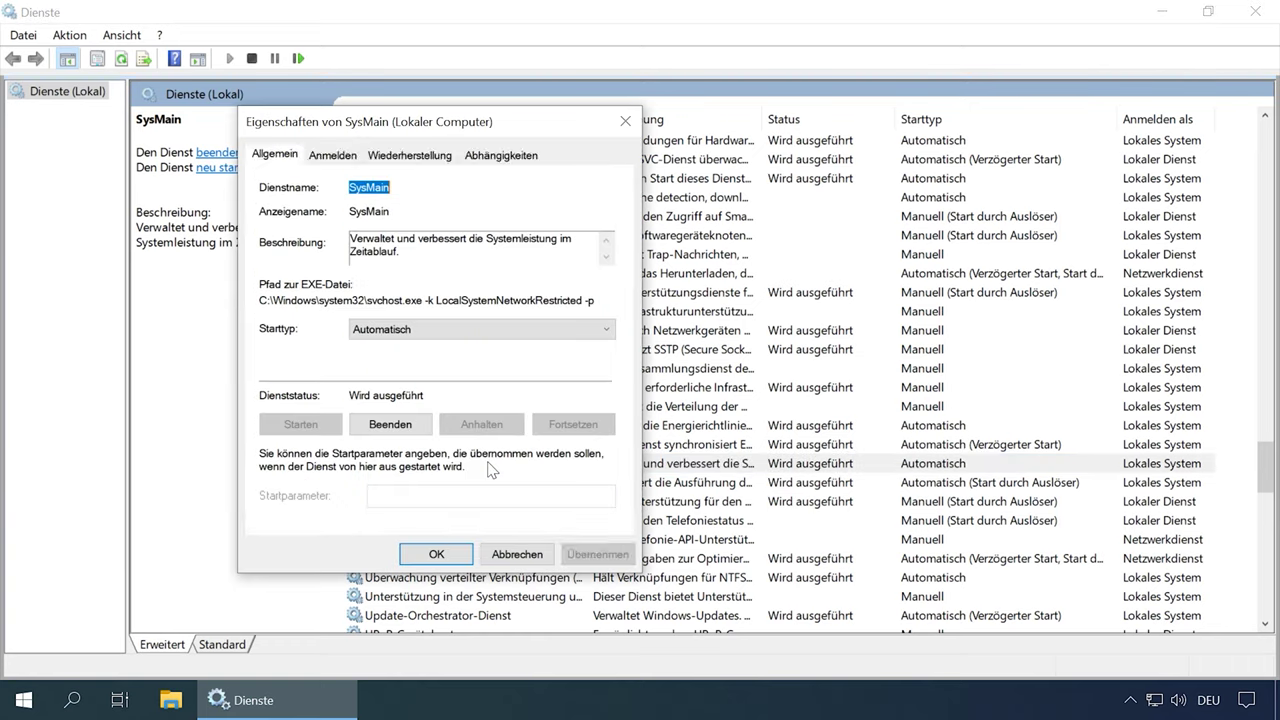
{"action": "left_click", "coordinate": [406, 430]}
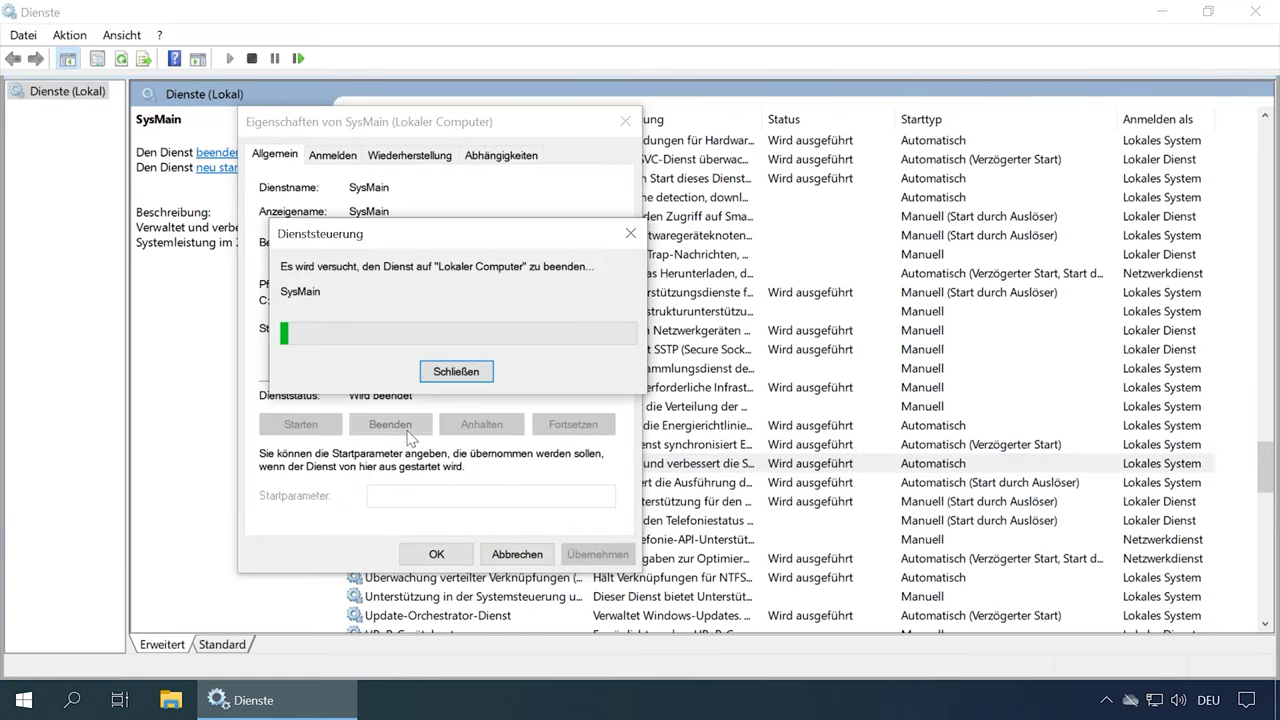
{"action": "left_click", "coordinate": [398, 330]}
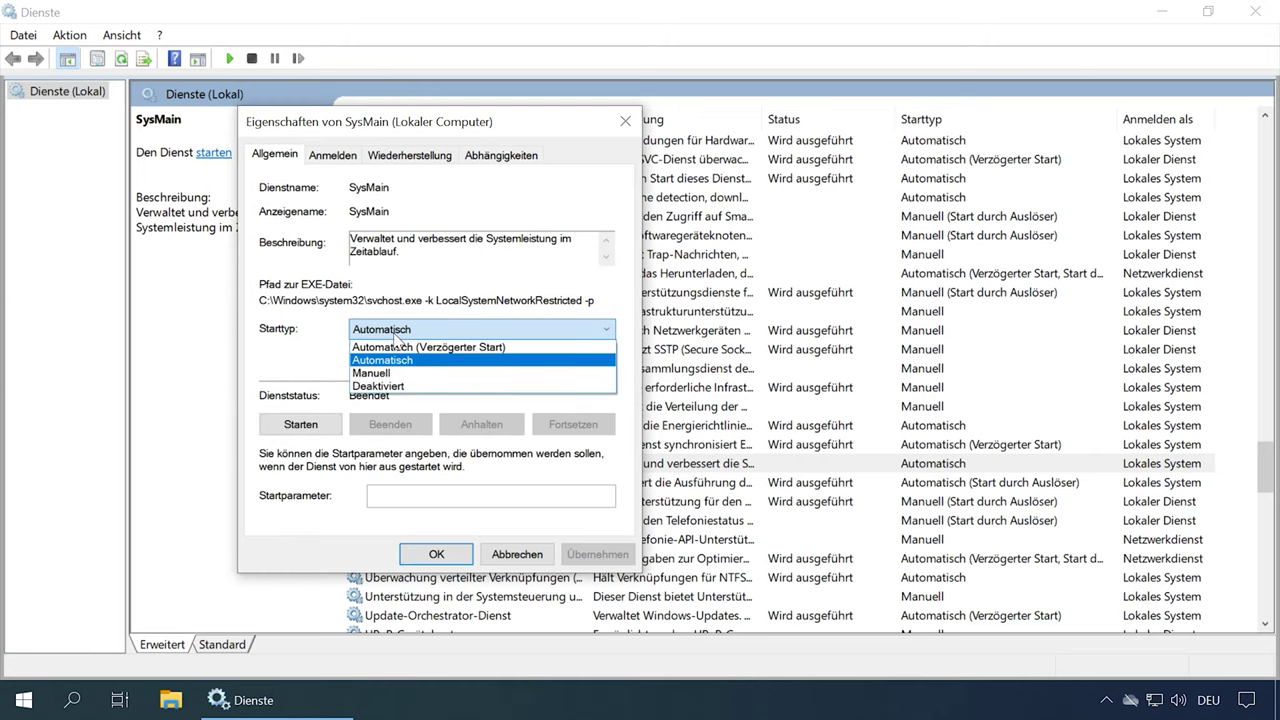
{"action": "left_click", "coordinate": [387, 385]}
{"action": "left_click", "coordinate": [591, 556]}
{"action": "left_click", "coordinate": [436, 554]}
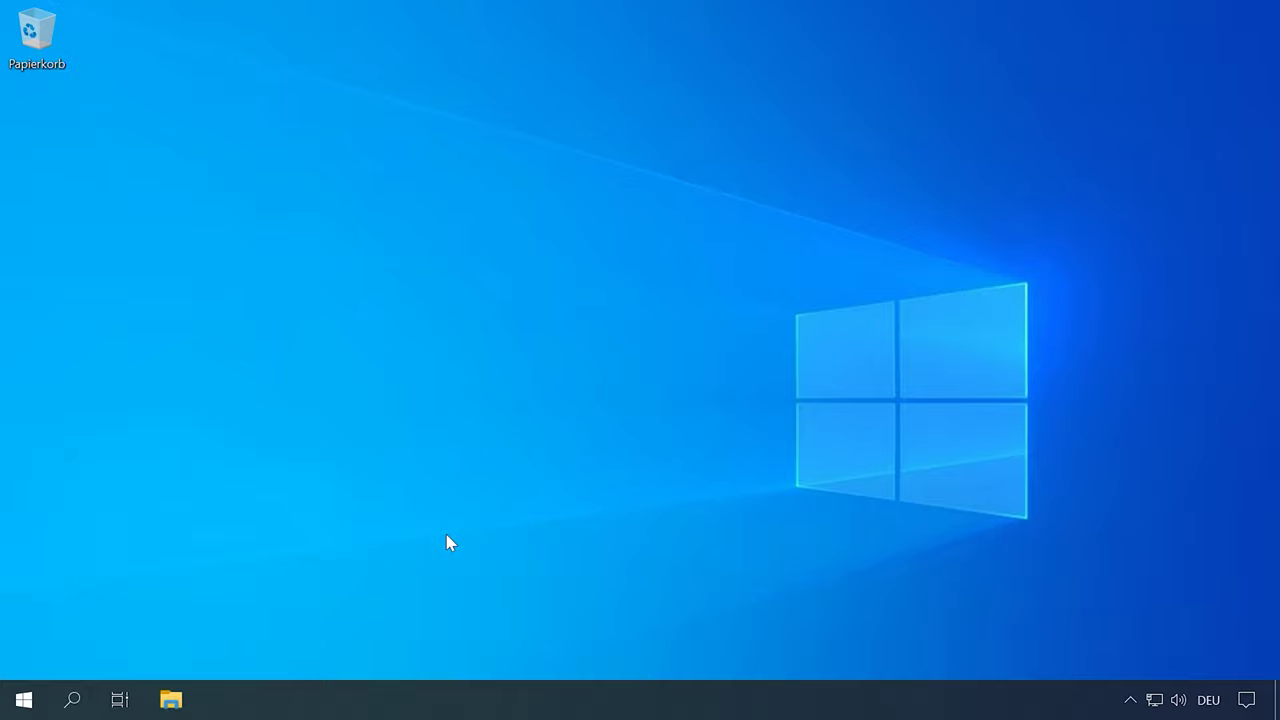
- Launch the Registry Editor with regedit and highlight the full path of the PrefetchParameters key under Memory Management
{"action": "key", "text": "super+r"}
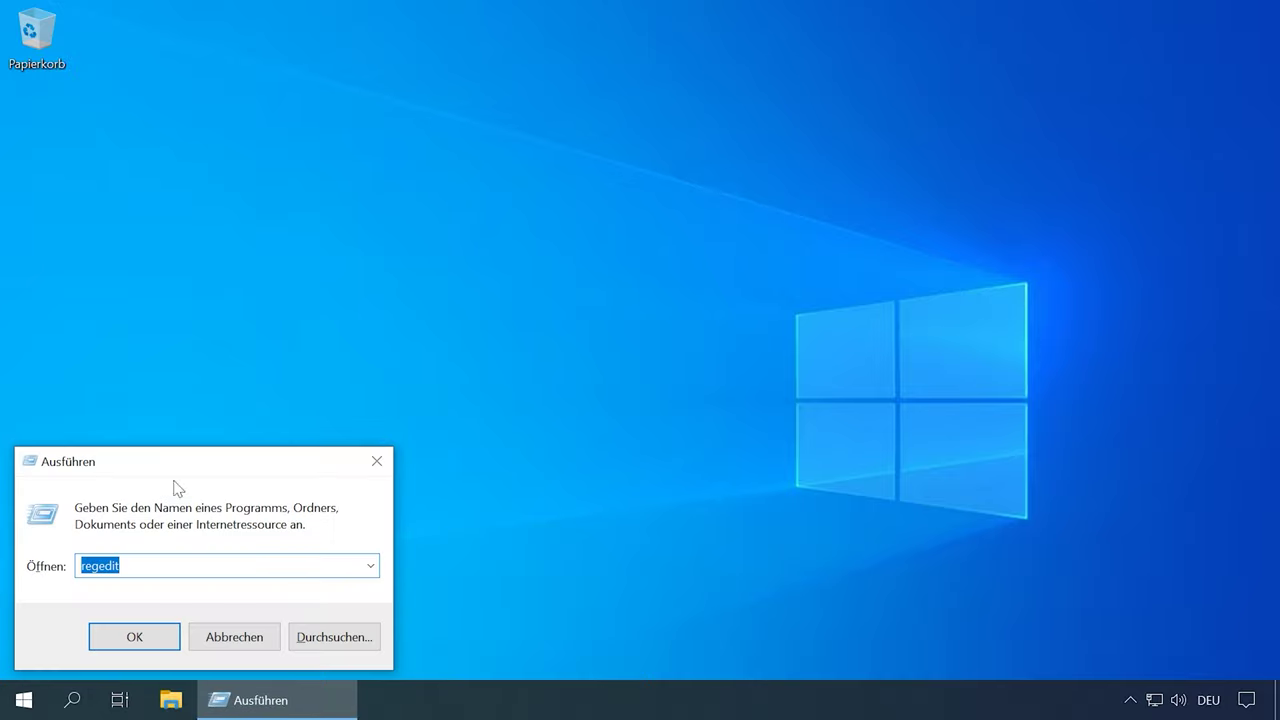
{"action": "left_click", "coordinate": [140, 639]}
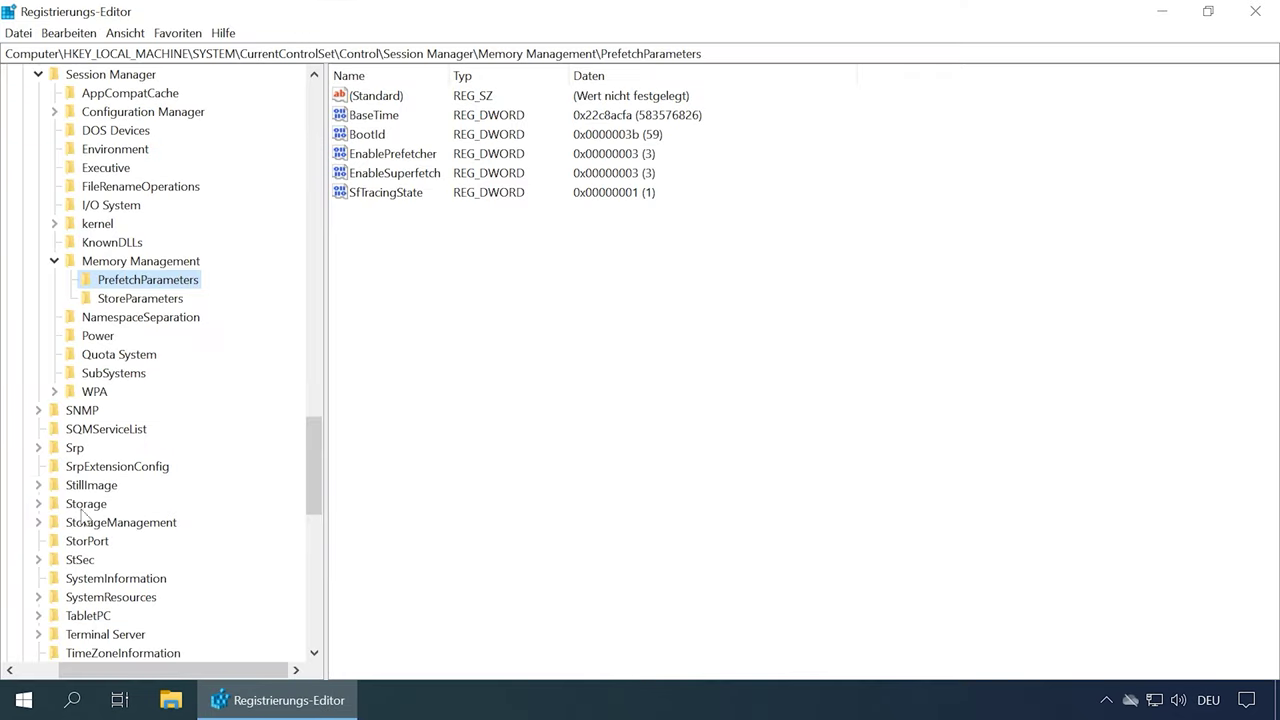
{"action": "left_click_drag", "start_coordinate": [8, 55], "coordinate": [743, 54]}
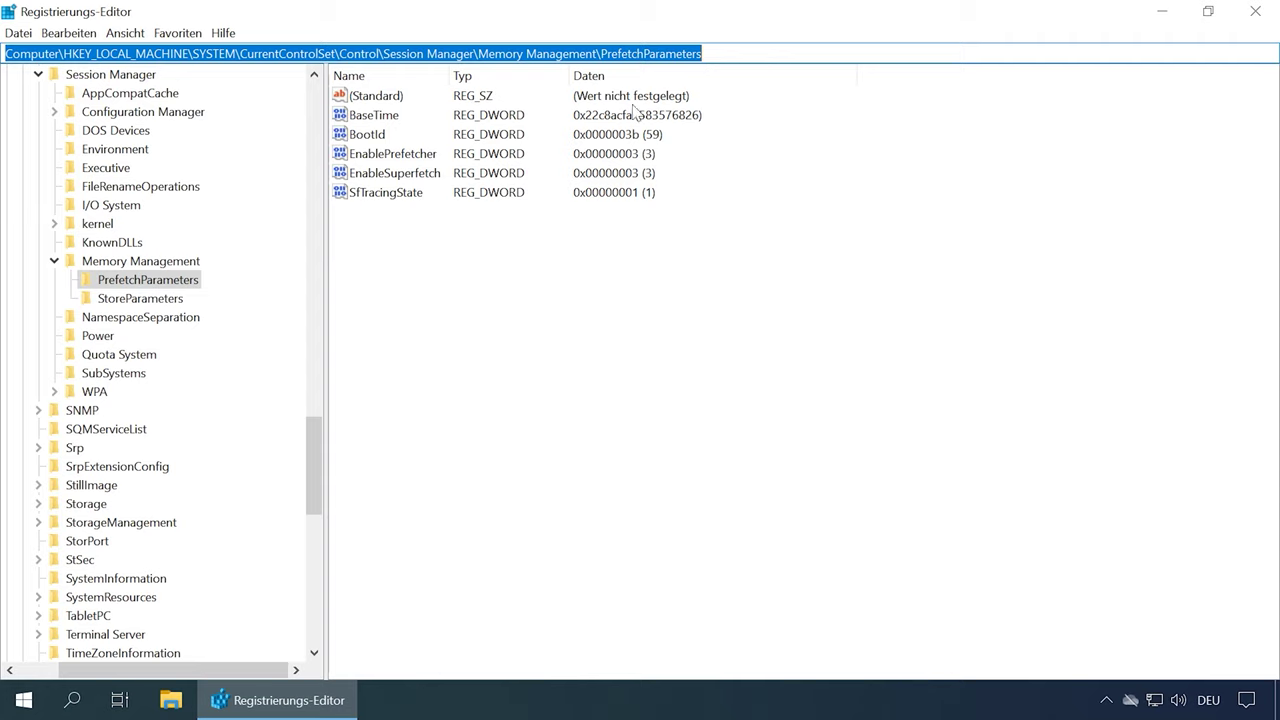
- Set the EnablePrefetcher value in the PrefetchParameters key to 0
{"action": "left_click", "coordinate": [394, 159]}
{"action": "double_click", "coordinate": [394, 157]}
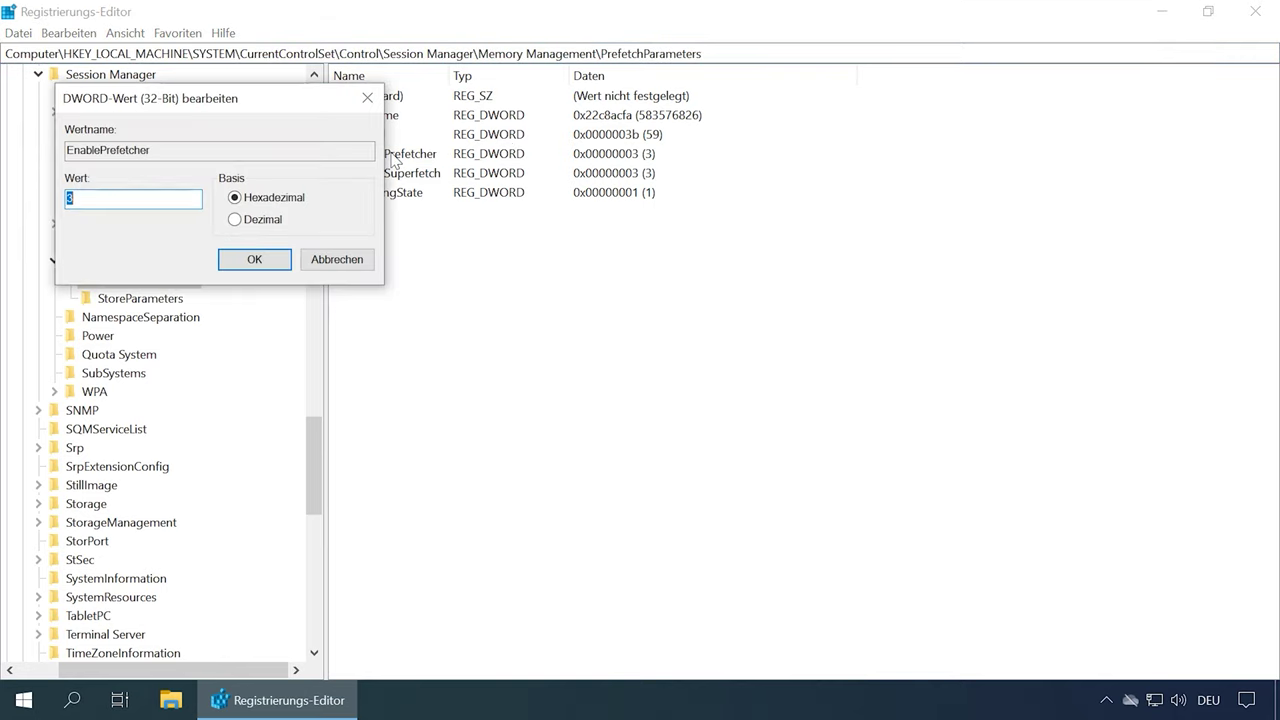
{"action": "type", "text": "0"}
{"action": "left_click", "coordinate": [254, 260]}
- Set the EnableSuperfetch value in the PrefetchParameters key to 0
{"action": "left_click", "coordinate": [410, 175]}
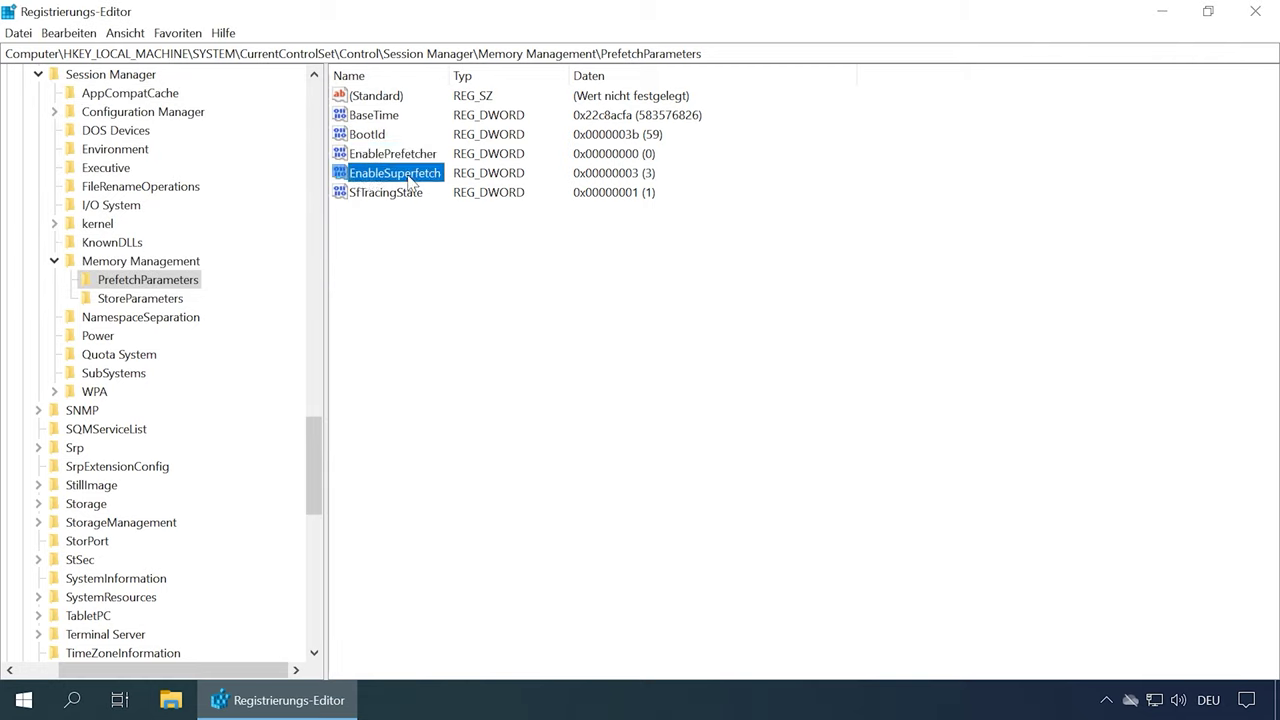
{"action": "double_click", "coordinate": [410, 178]}
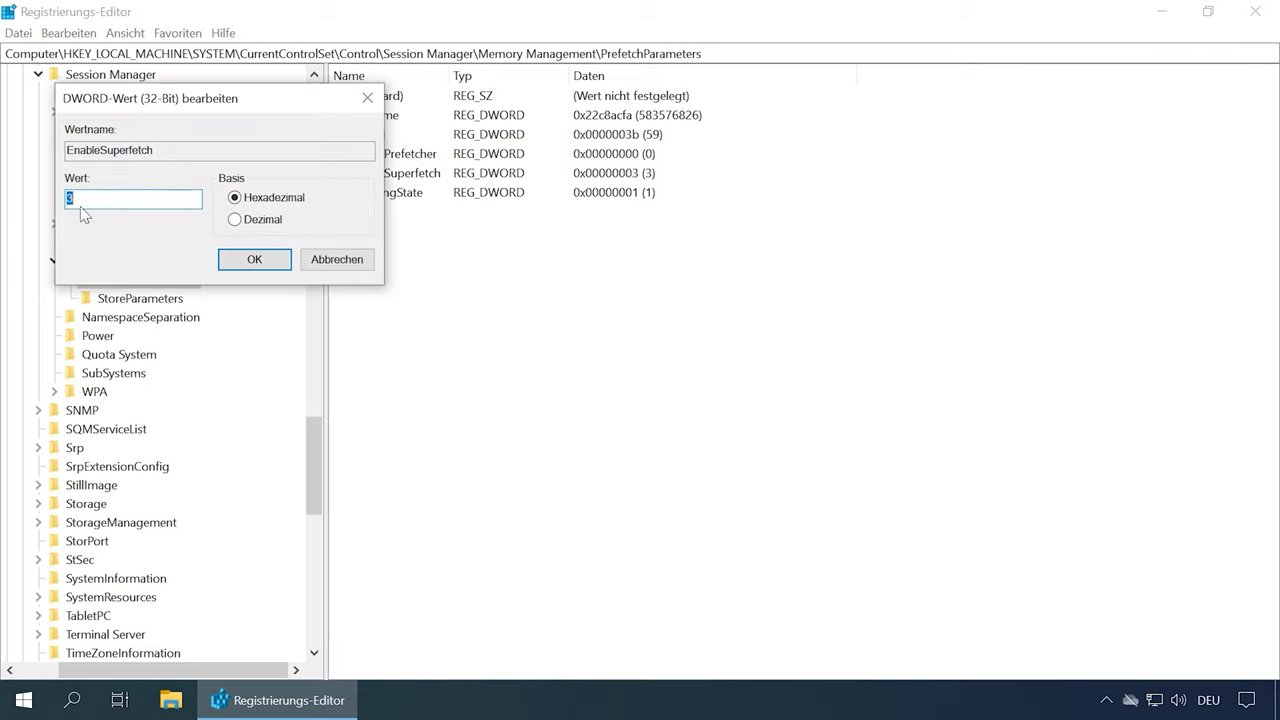
{"action": "type", "text": "0"}
{"action": "left_click", "coordinate": [243, 263]}
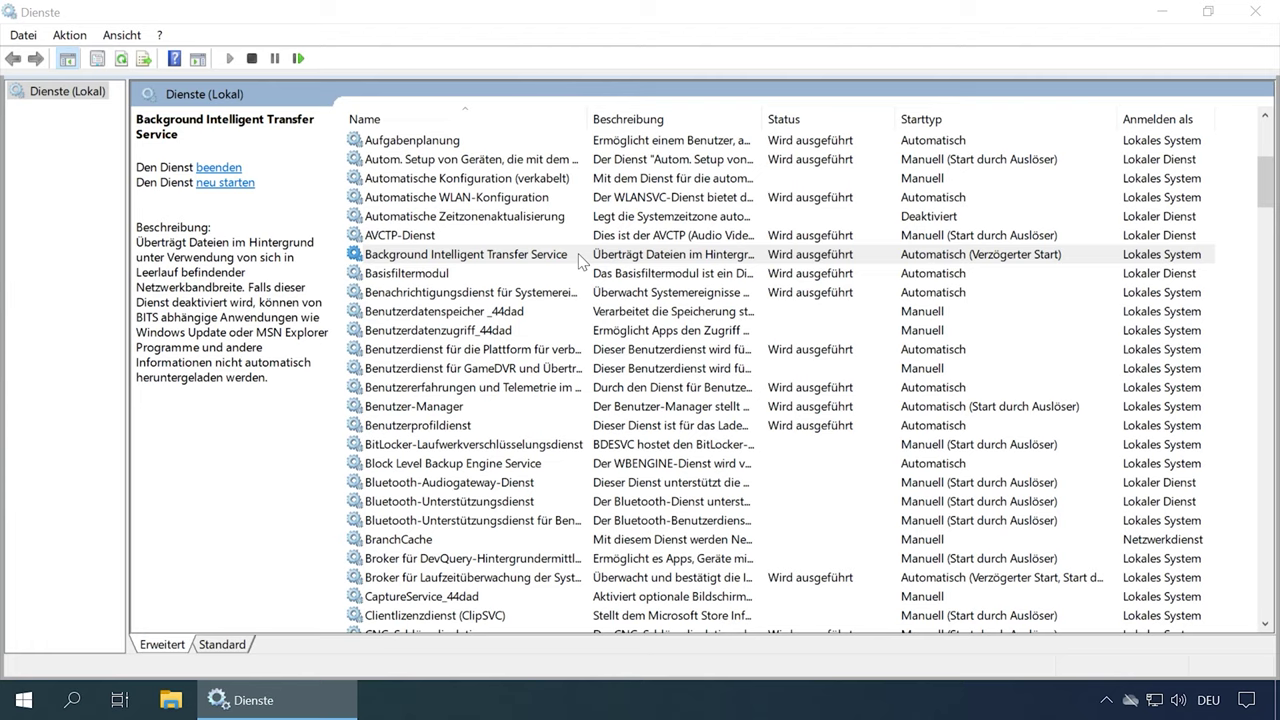
- Stop the Background Intelligent Transfer Service and set its startup type to Deaktiviert, applying and closing its properties
{"action": "double_click", "coordinate": [581, 261]}
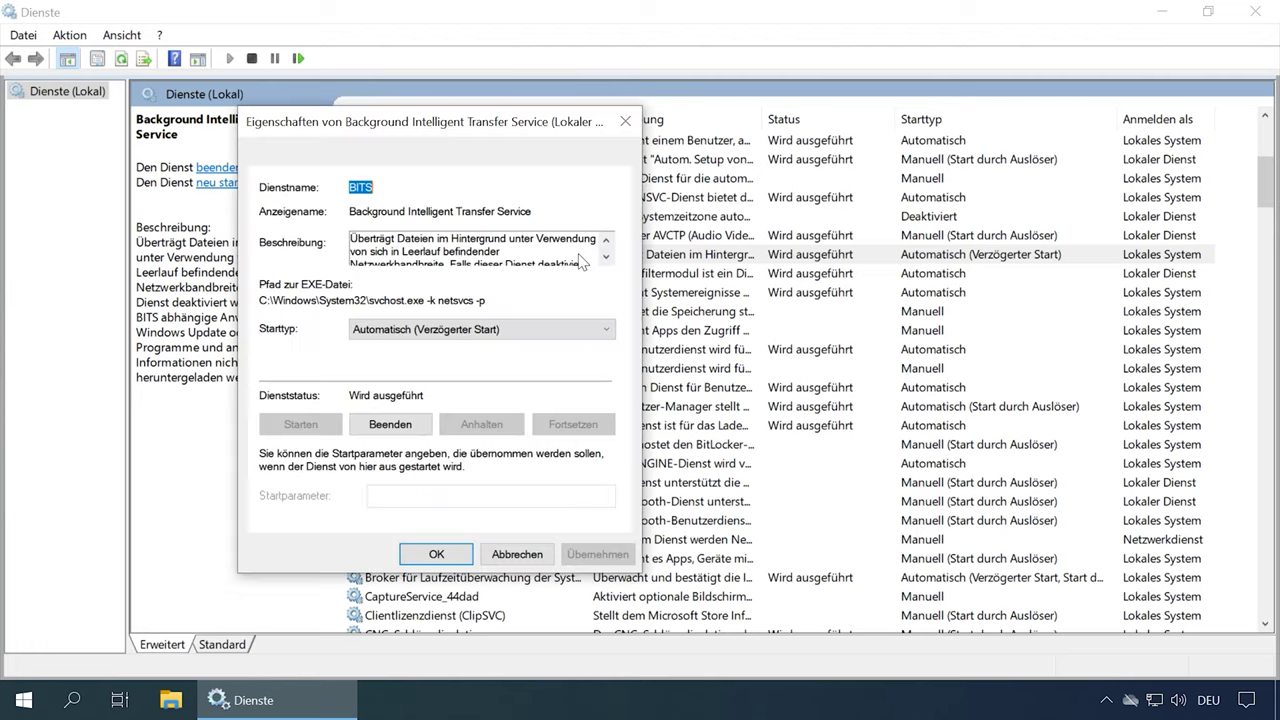
{"action": "left_click", "coordinate": [399, 422]}
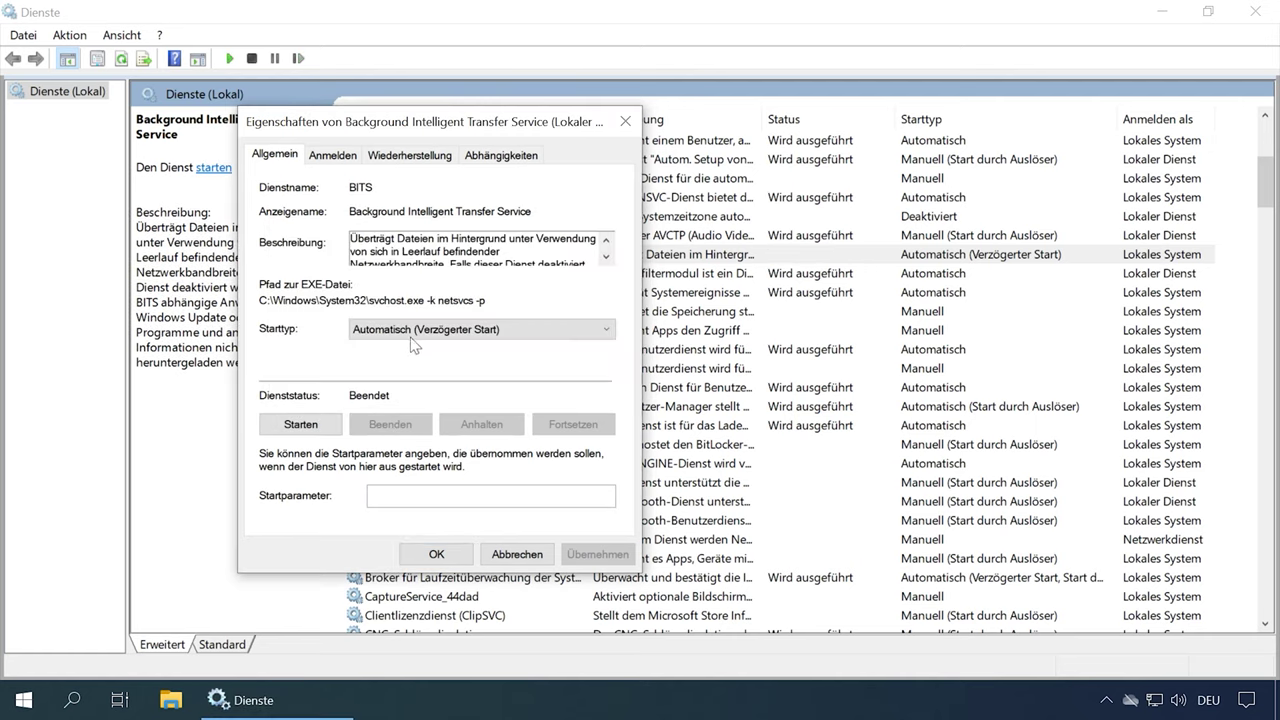
{"action": "left_click", "coordinate": [411, 334]}
{"action": "left_click", "coordinate": [390, 386]}
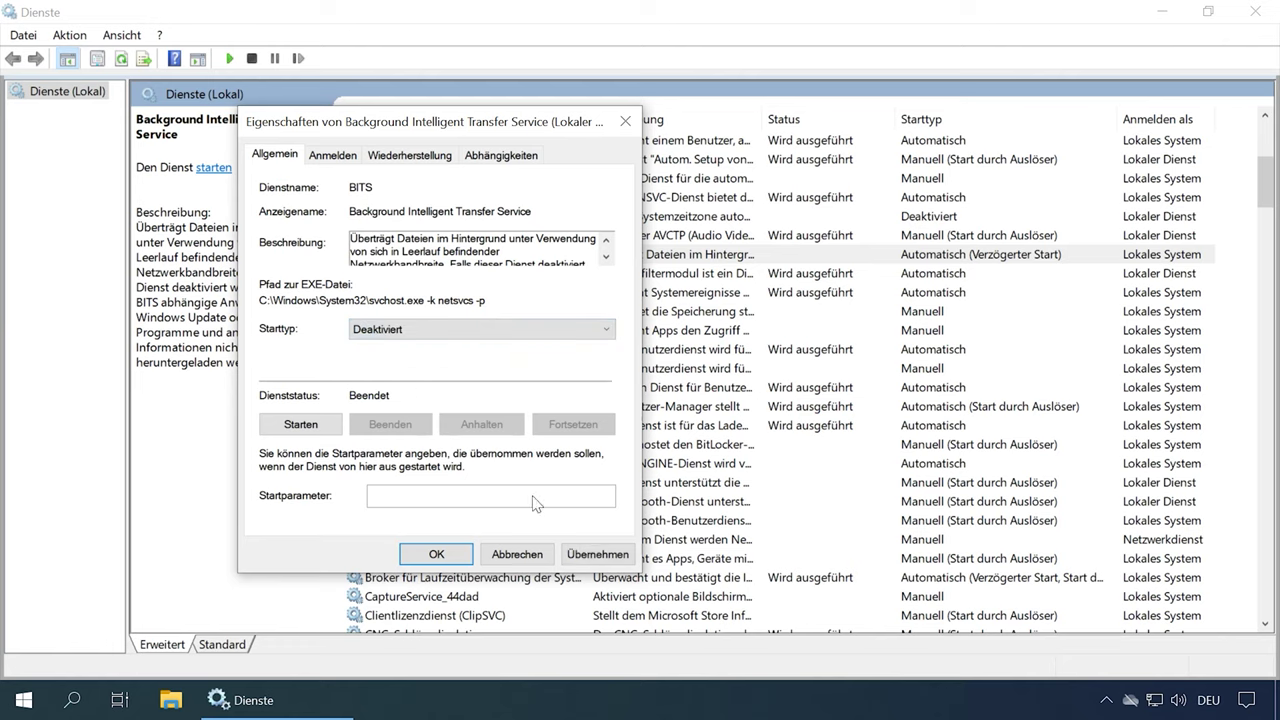
{"action": "left_click", "coordinate": [599, 555]}
{"action": "left_click", "coordinate": [455, 557]}
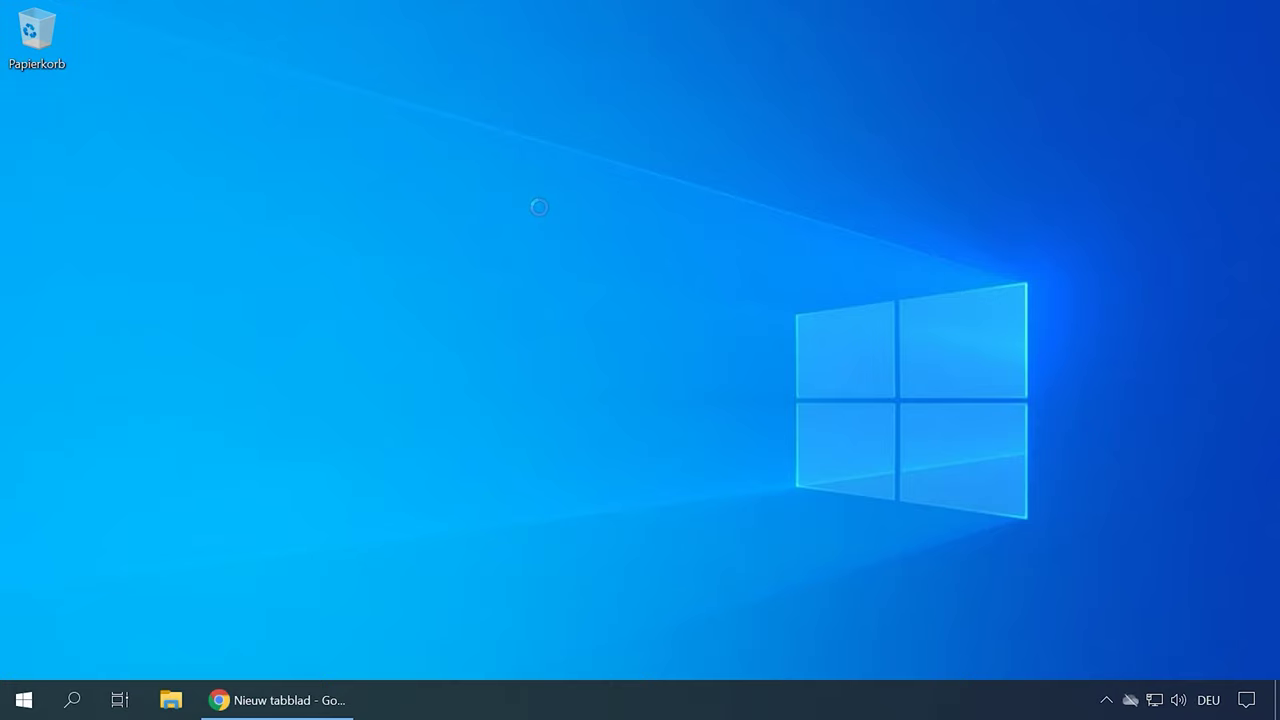
- Open Task Manager and disable Microsoft OneDrive in the list of autostart programs
{"action": "key", "text": "ctrl+shift+Escape"}
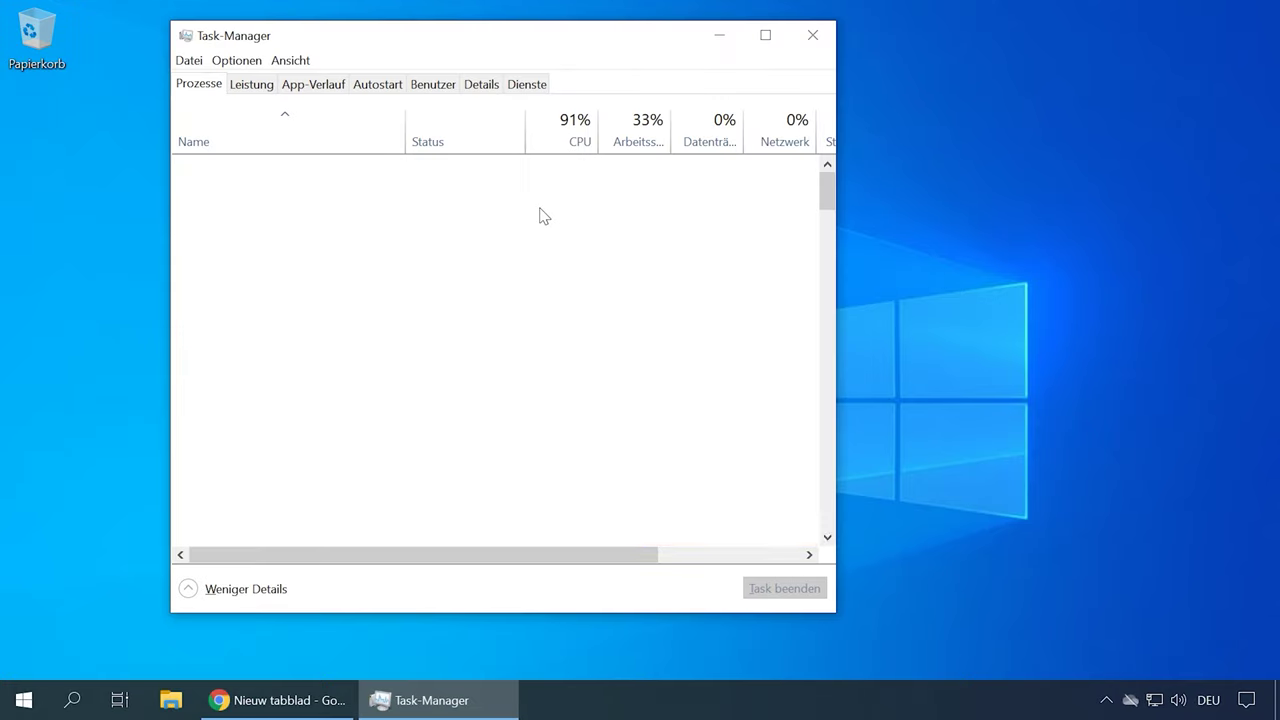
{"action": "left_click", "coordinate": [380, 88]}
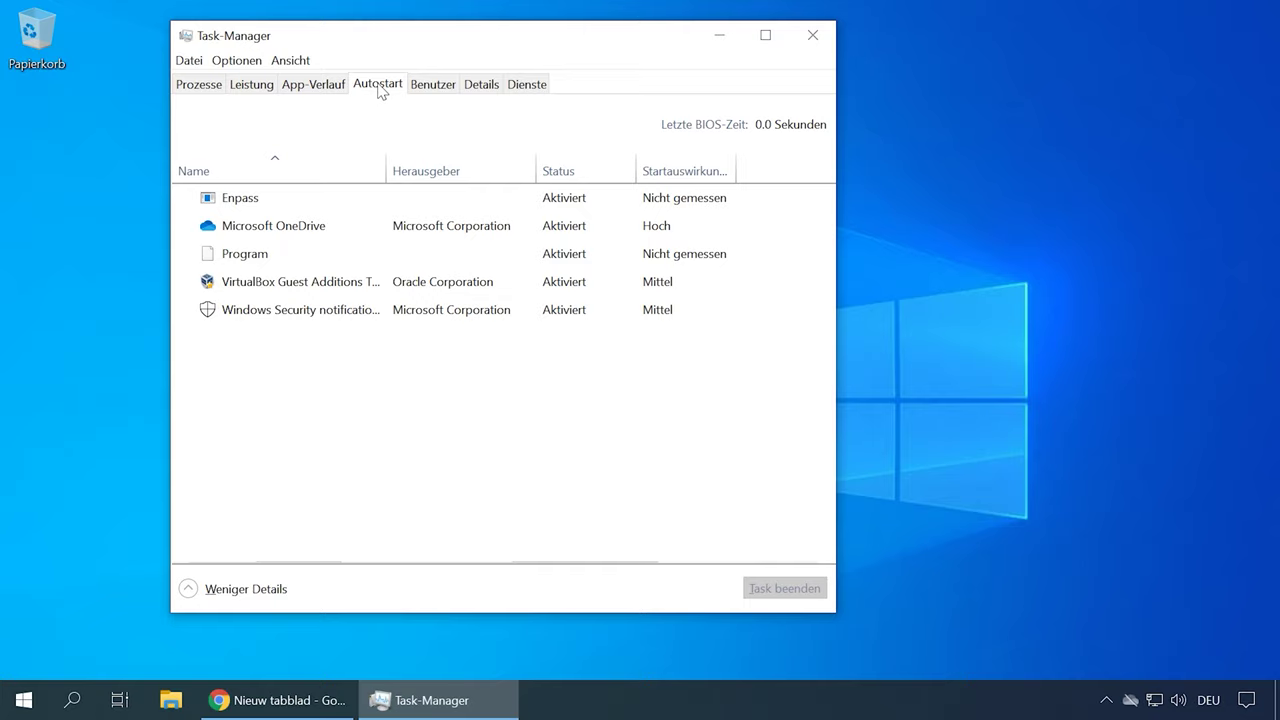
{"action": "left_click", "coordinate": [340, 233]}
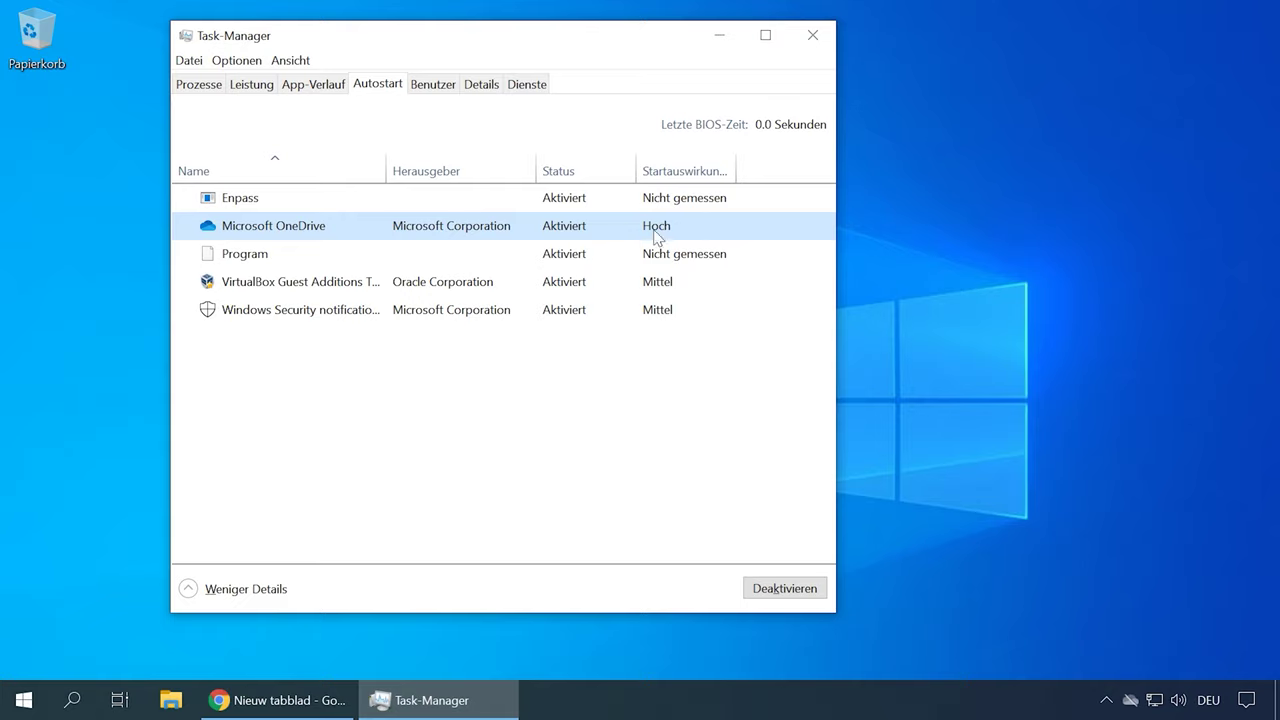
{"action": "left_click", "coordinate": [785, 589]}
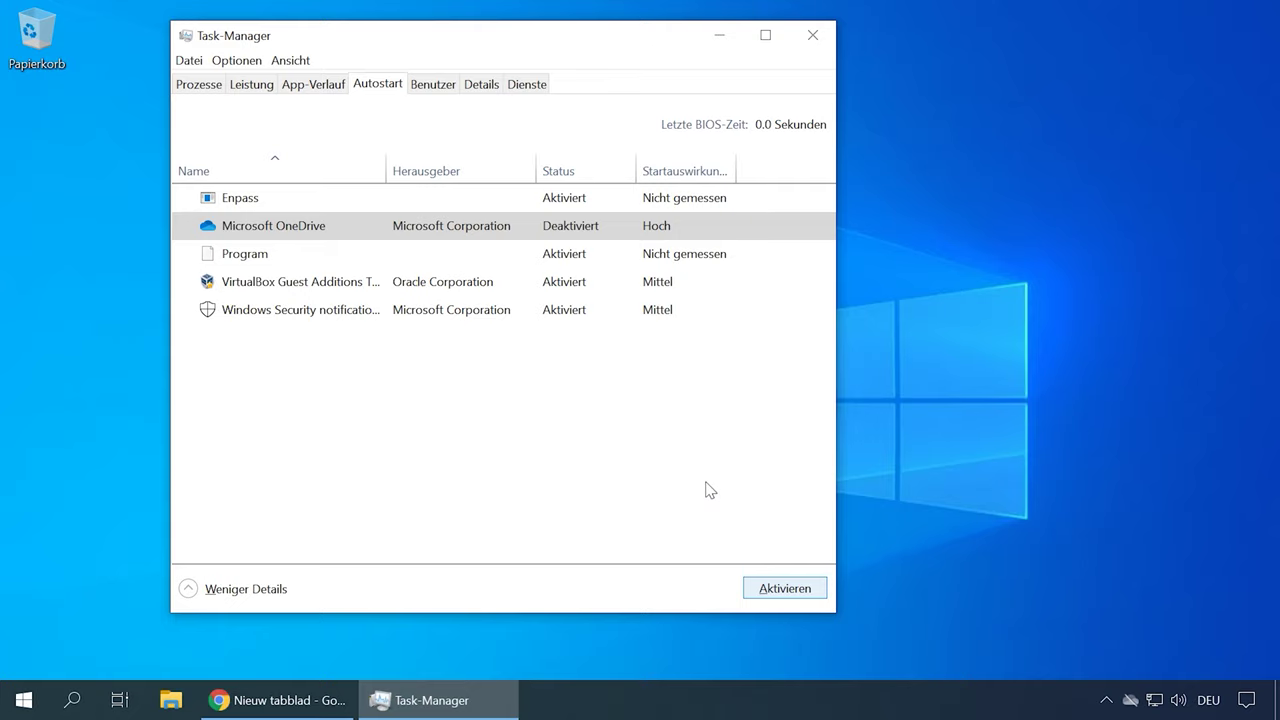
- Review the running processes in Task Manager and select the Google Chrome app
{"action": "left_click", "coordinate": [212, 92]}
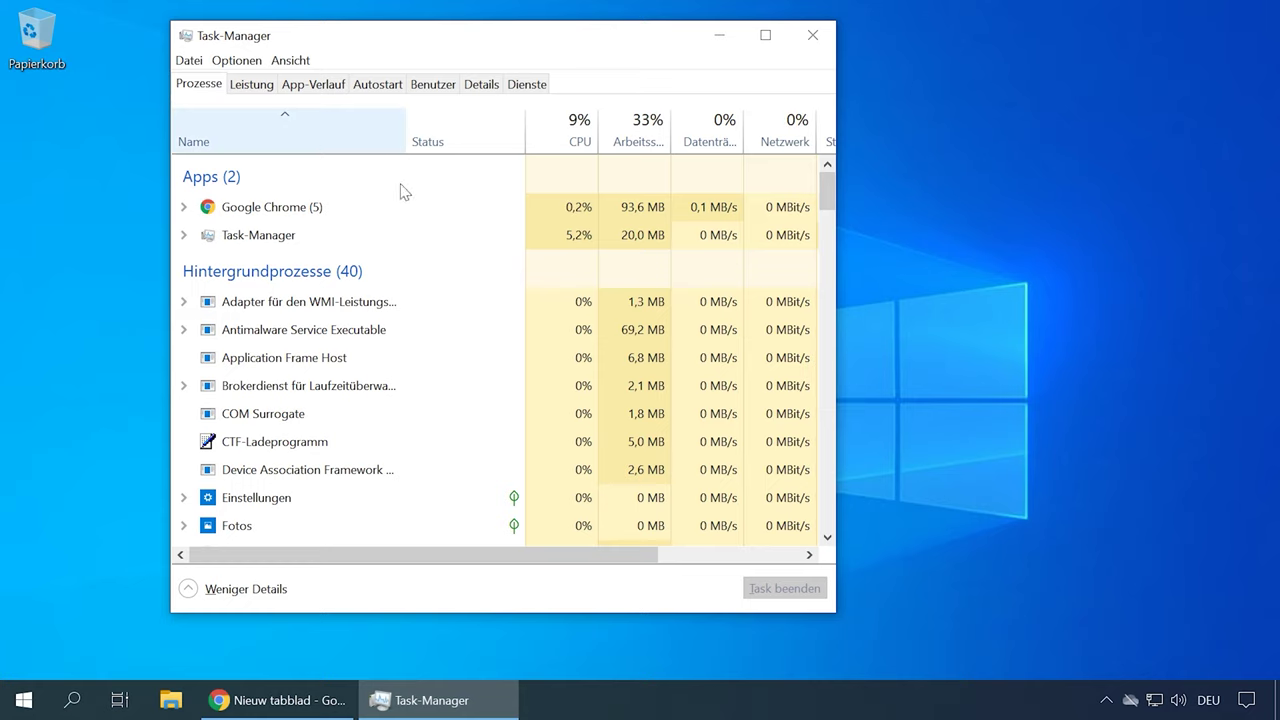
{"action": "scroll", "coordinate": [550, 433], "scroll_direction": "down", "scroll_amount": 2}
{"action": "scroll", "coordinate": [549, 431], "scroll_direction": "up", "scroll_amount": 2}
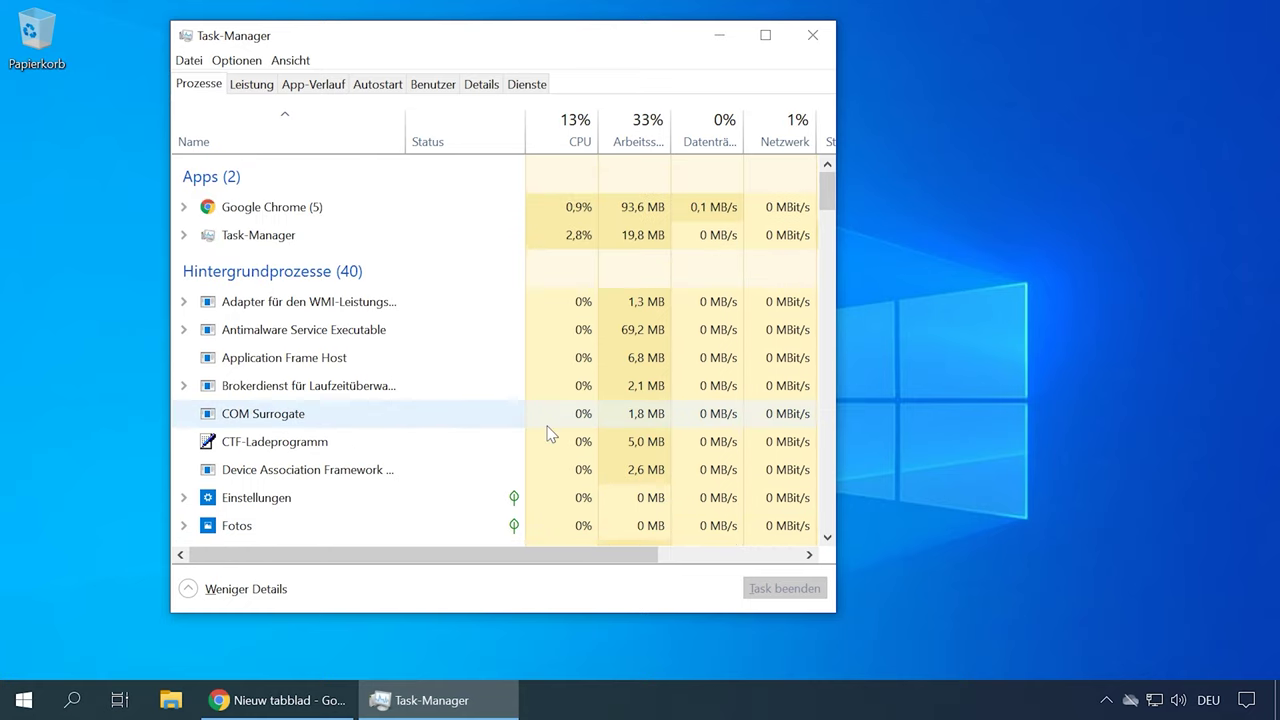
{"action": "left_click", "coordinate": [449, 212]}
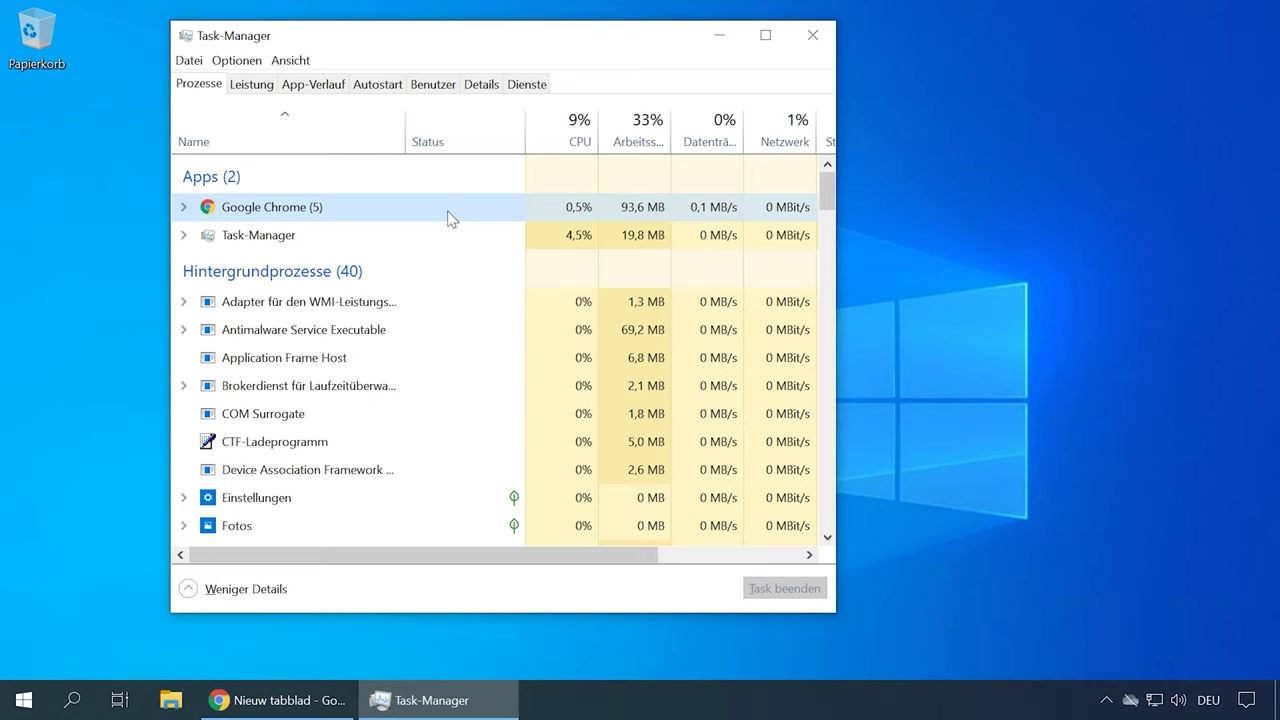